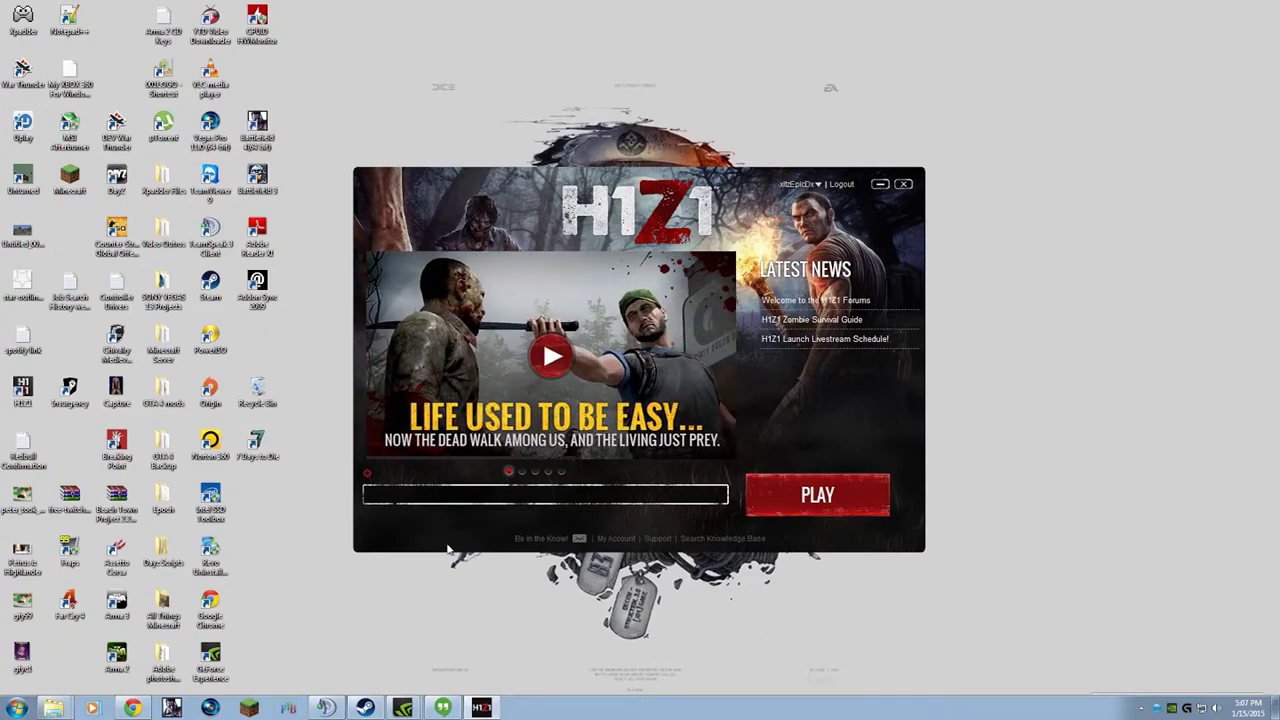
# - Launch H1Z1 from the launcher and wait for it to fail with Game Error G99
pyautogui.press('Return')
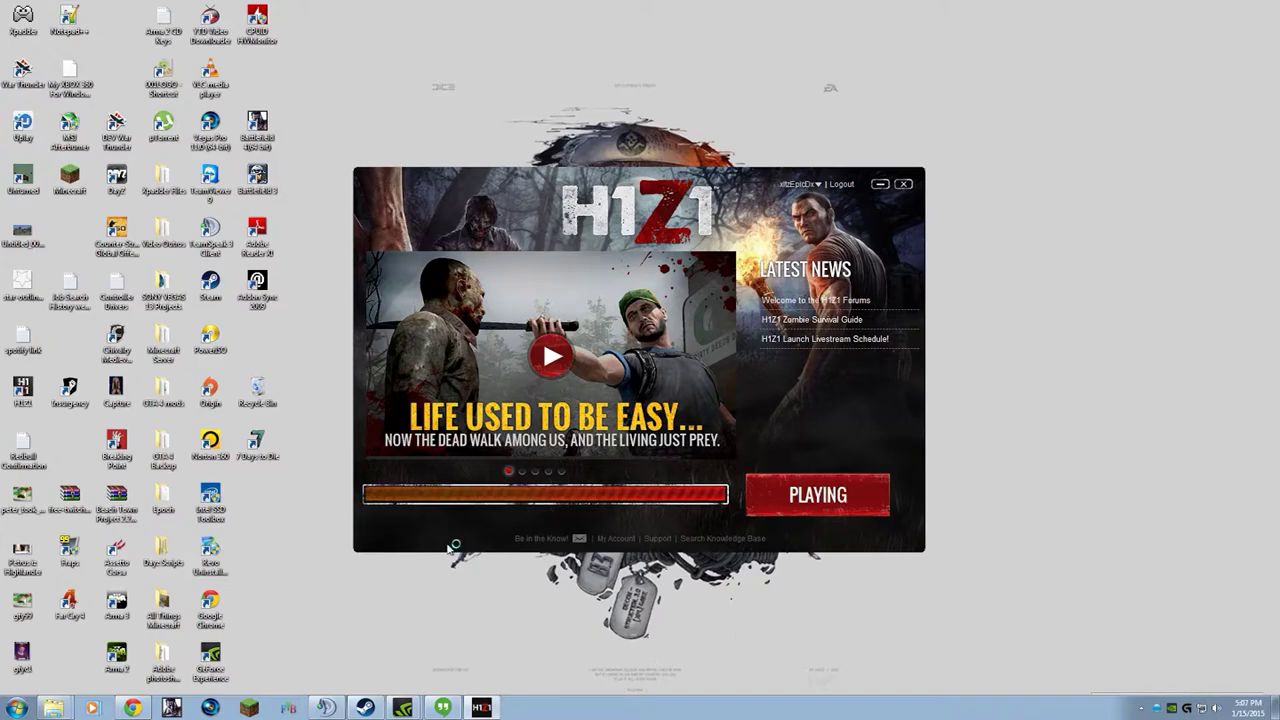